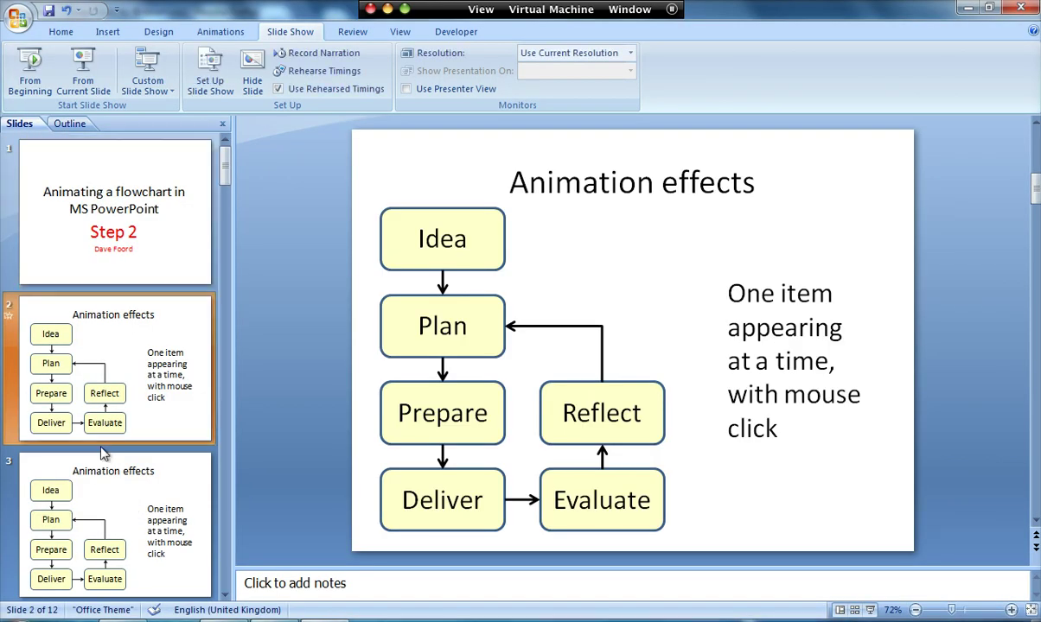
# Step: Go to slide 3, the 'Animation effects' flowchart slide
pyautogui.click(104, 492)
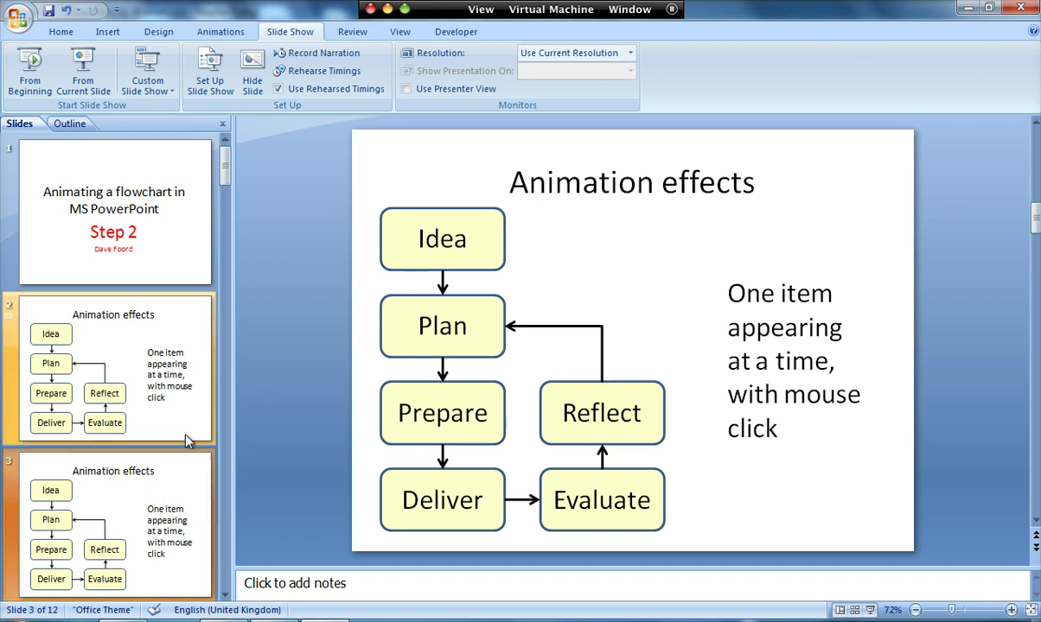
# Step: Narrow the slide thumbnail pane and show the Custom Animation task pane
pyautogui.moveTo(235, 423); pyautogui.dragTo(89, 422)
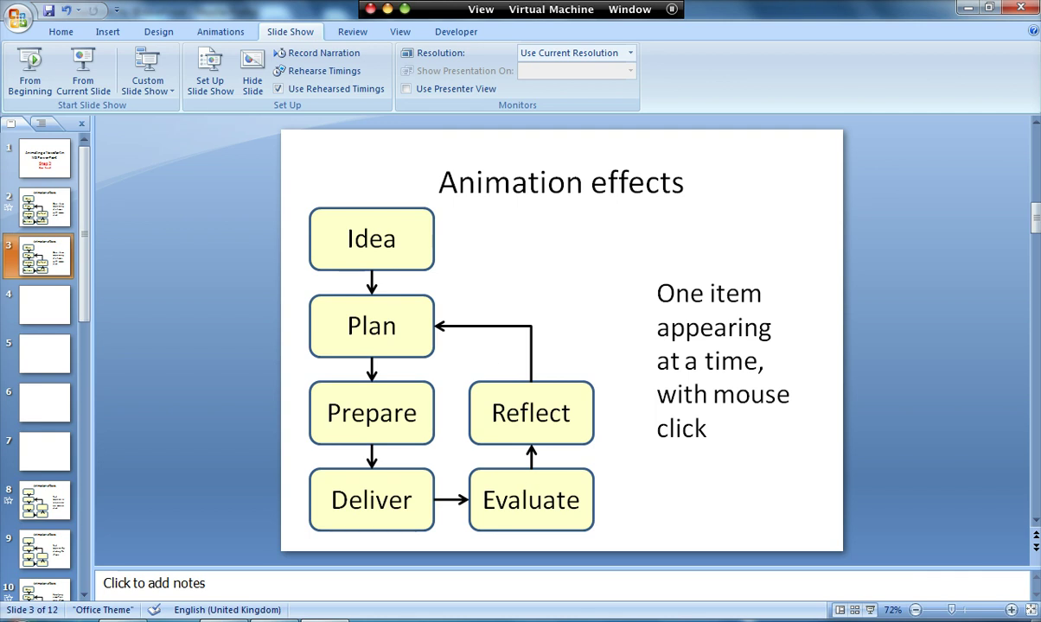
pyautogui.click(221, 32)
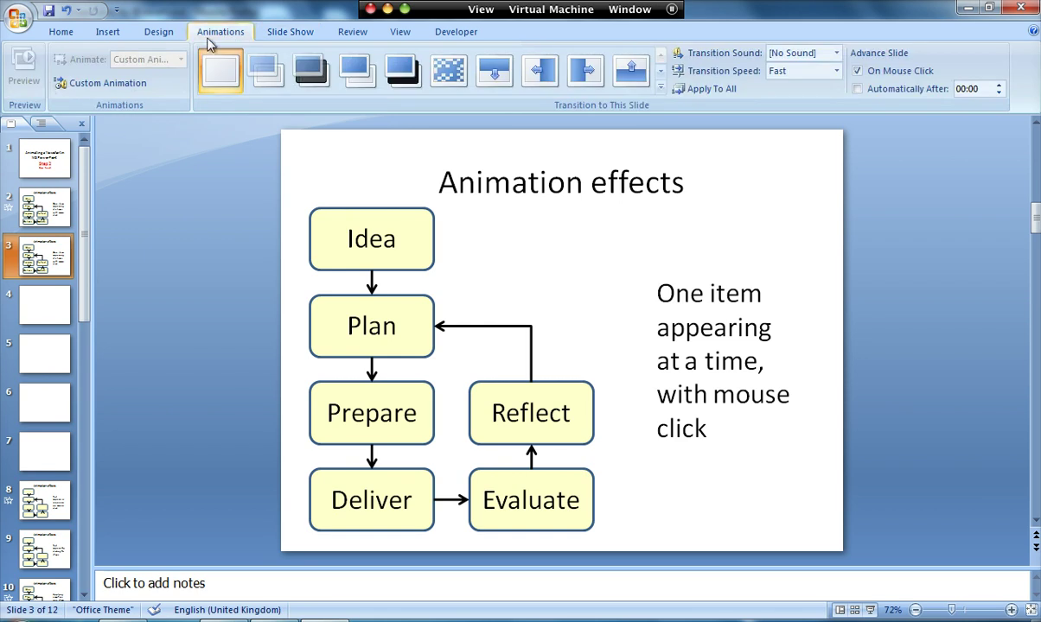
pyautogui.click(86, 84)
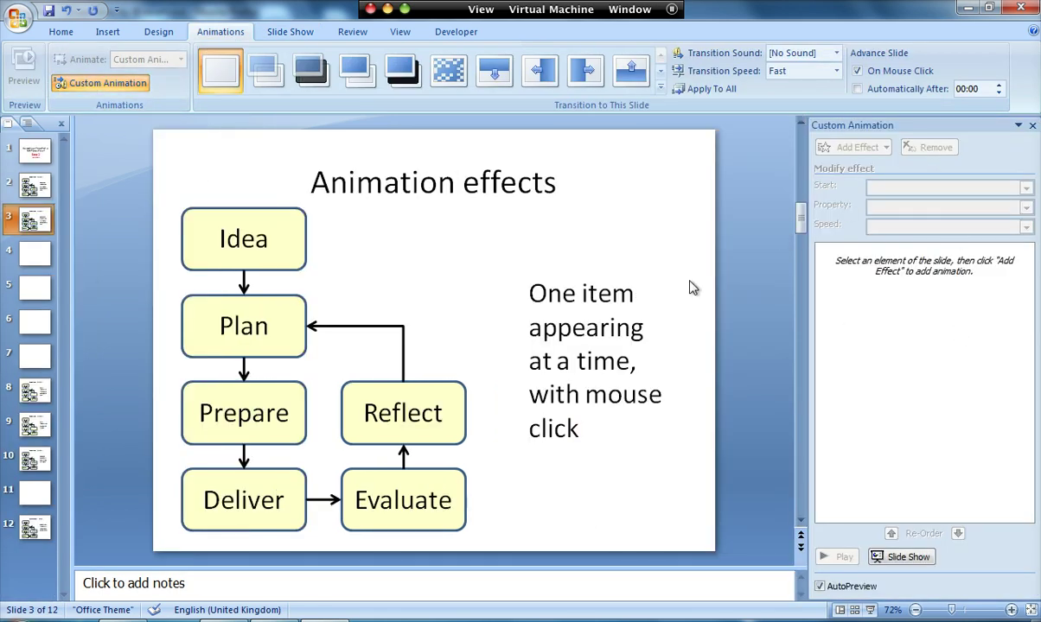
# Step: Give the Idea box an Appear entrance effect from the More Effects list
pyautogui.click(243, 211)
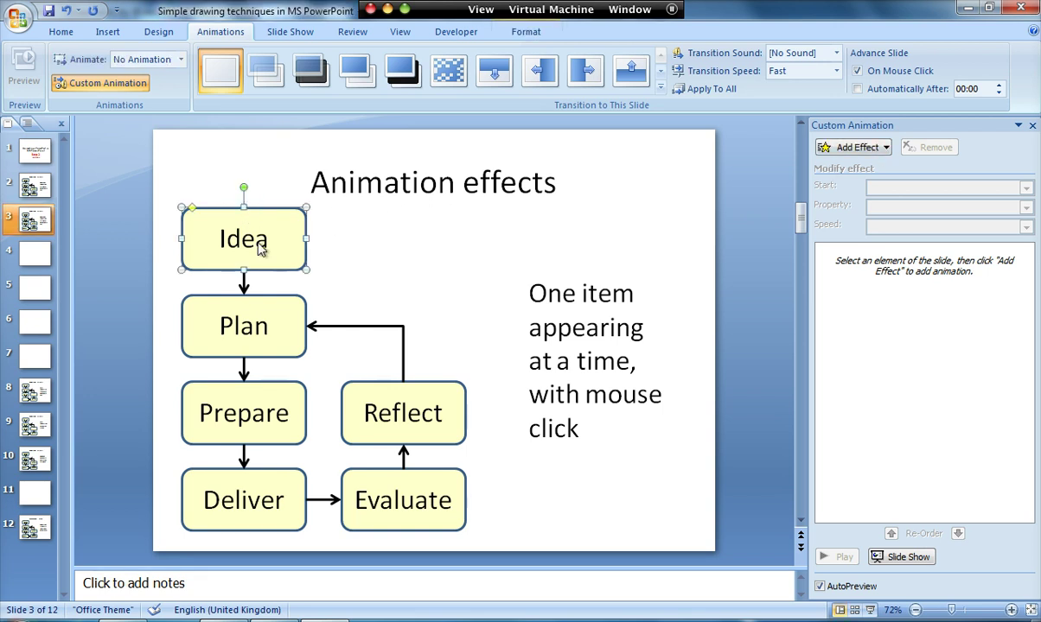
pyautogui.click(881, 148)
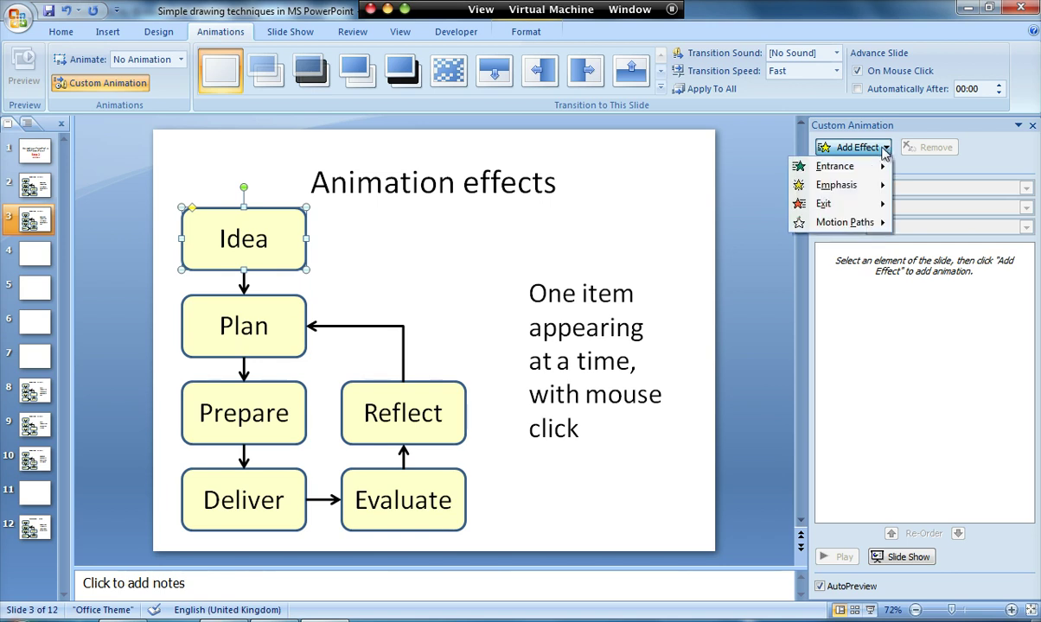
pyautogui.moveTo(854, 171)
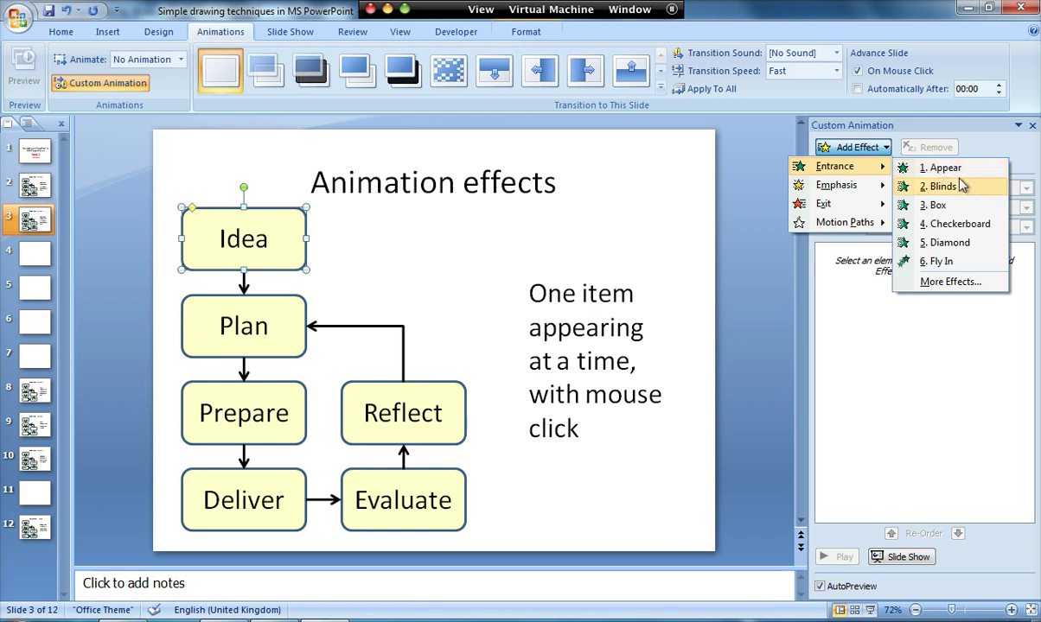
pyautogui.click(942, 281)
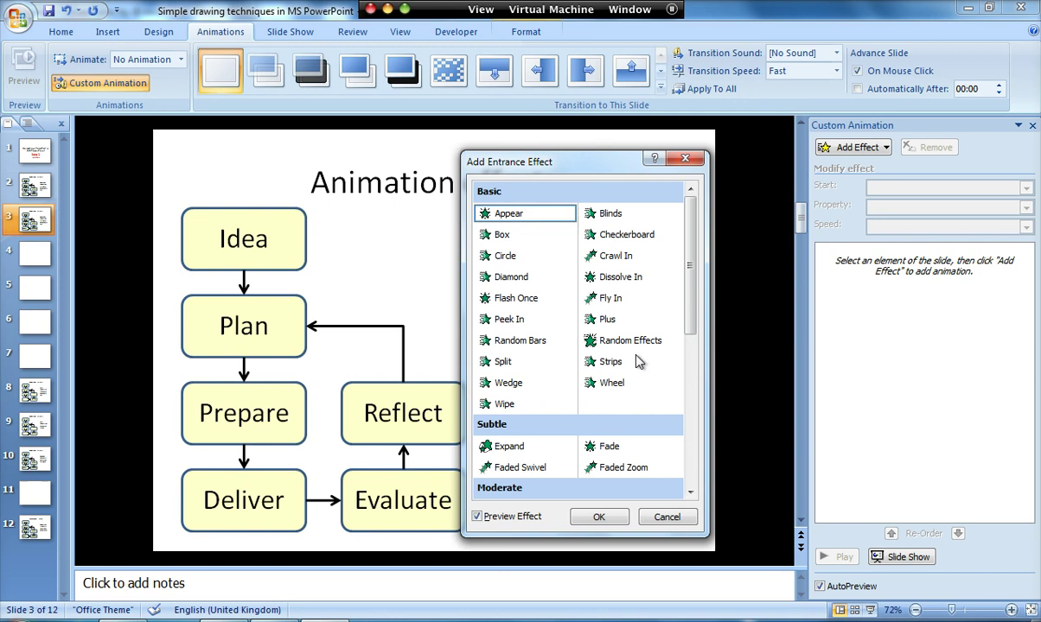
pyautogui.click(599, 517)
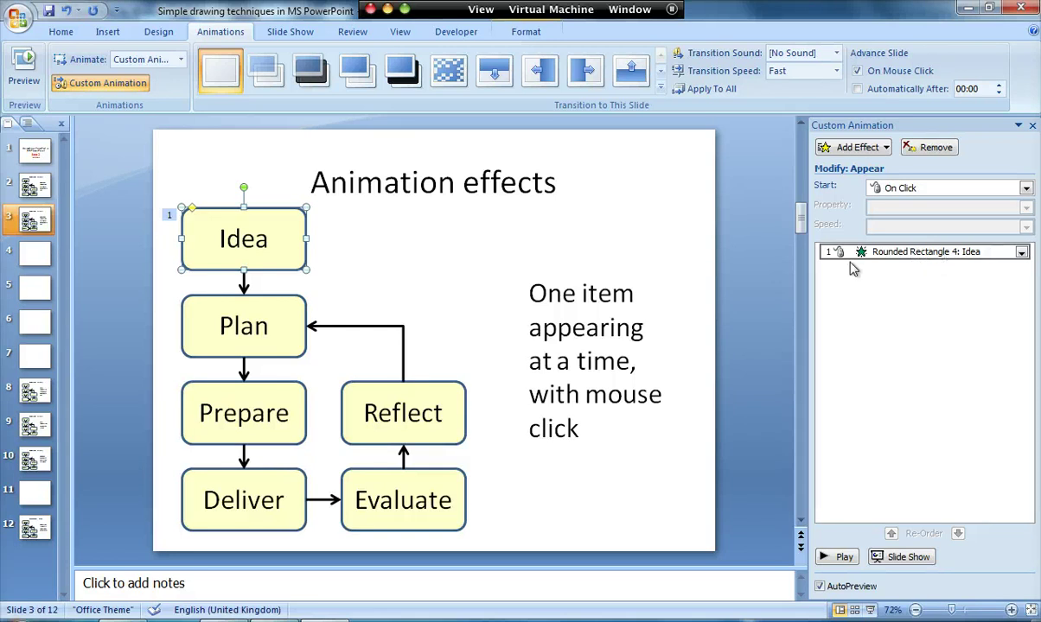
# Step: Apply an Appear entrance to the Idea–Plan arrow and the Plan box together
pyautogui.click(455, 276)
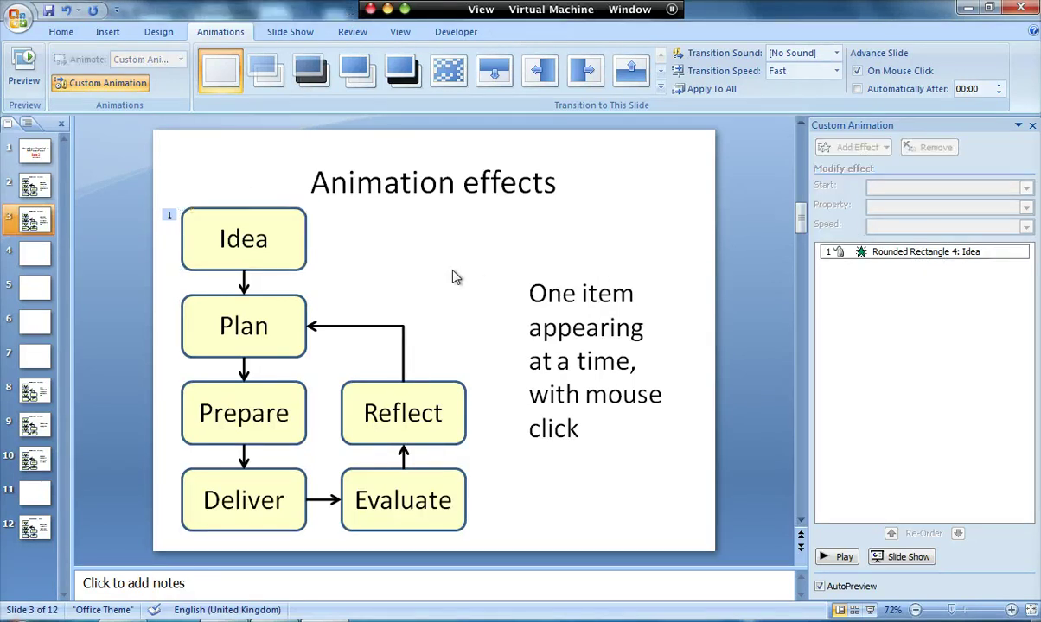
pyautogui.click(245, 283)
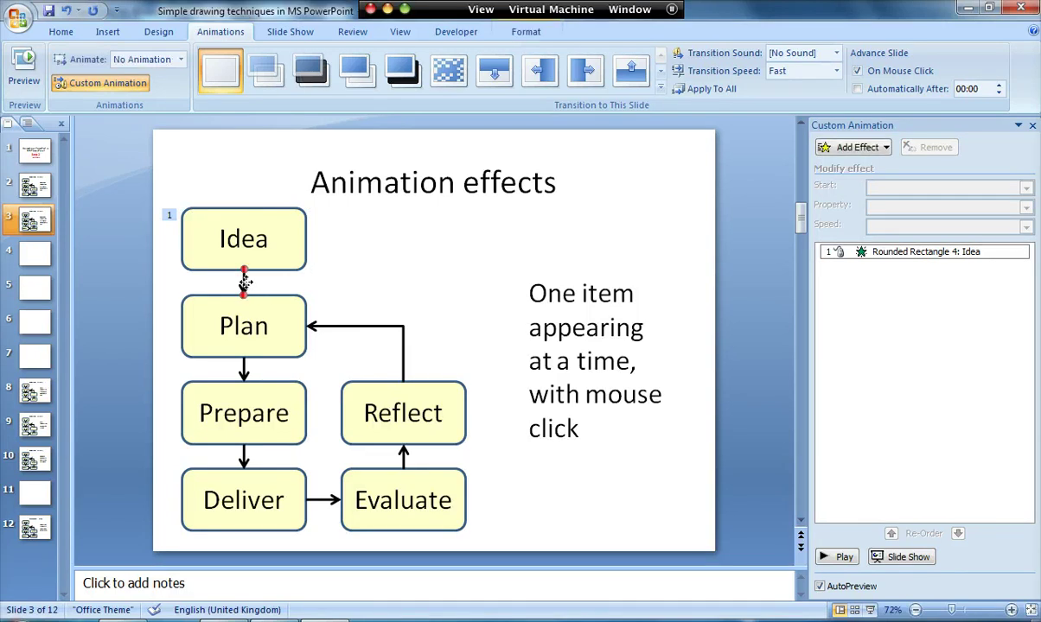
pyautogui.keyDown('shift'); pyautogui.click(292, 308); pyautogui.keyUp('shift')
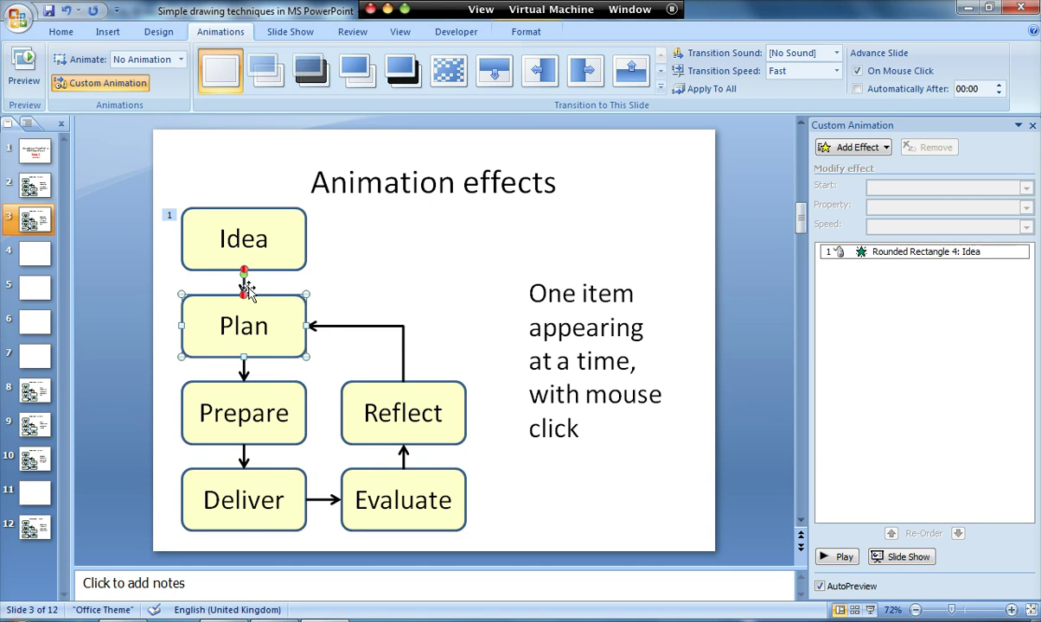
pyautogui.click(887, 149)
pyautogui.moveTo(855, 167)
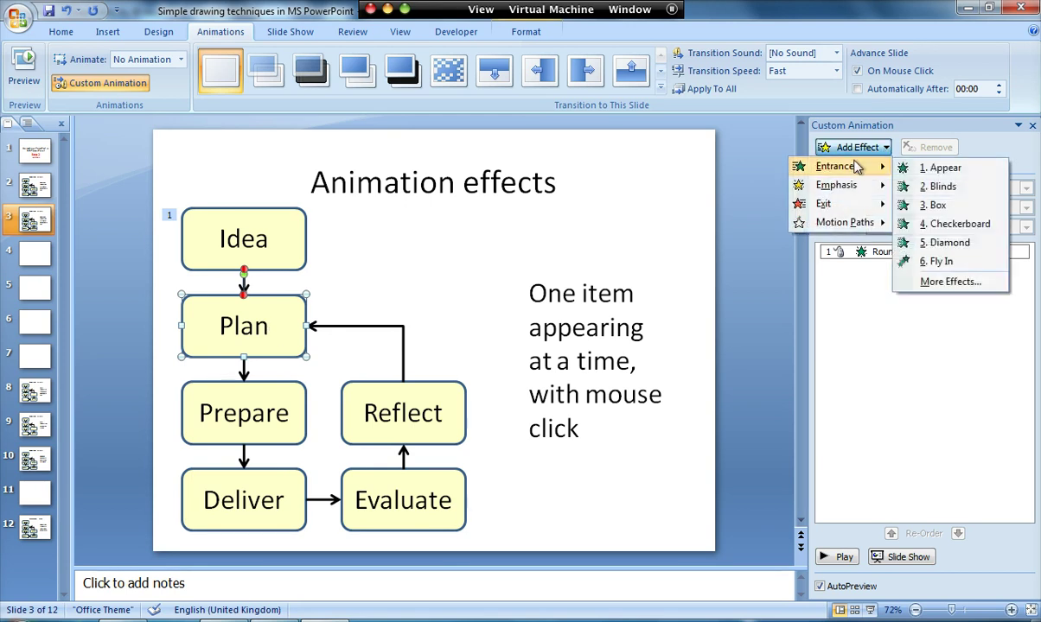
pyautogui.click(937, 171)
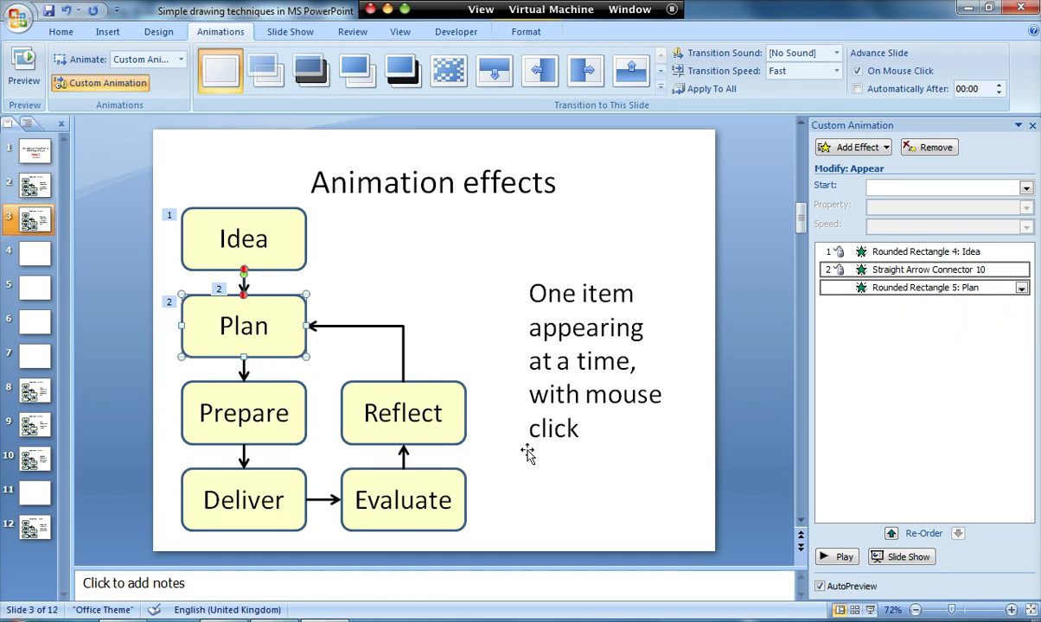
# Step: Give the Plan–Prepare arrow and Prepare box an Appear entrance
pyautogui.click(546, 489)
pyautogui.click(243, 371)
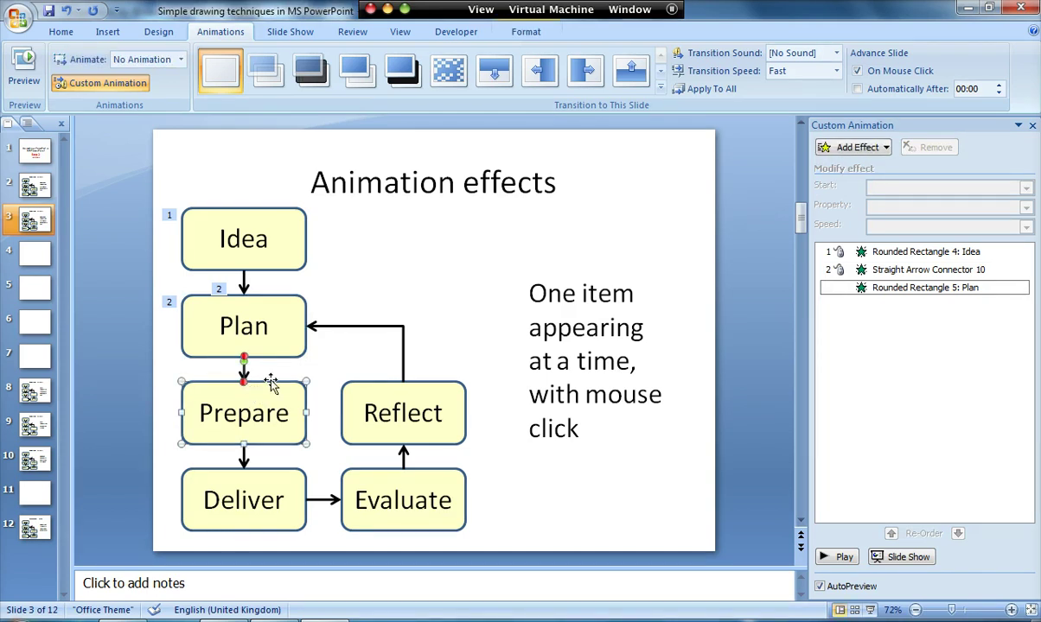
pyautogui.click(854, 148)
pyautogui.moveTo(845, 169)
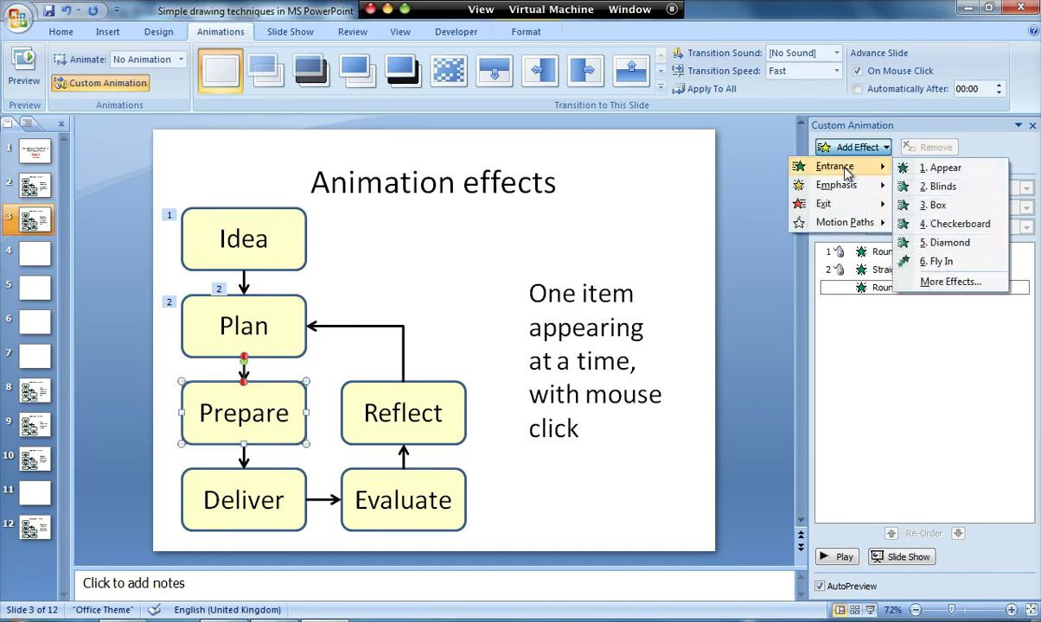
pyautogui.click(927, 168)
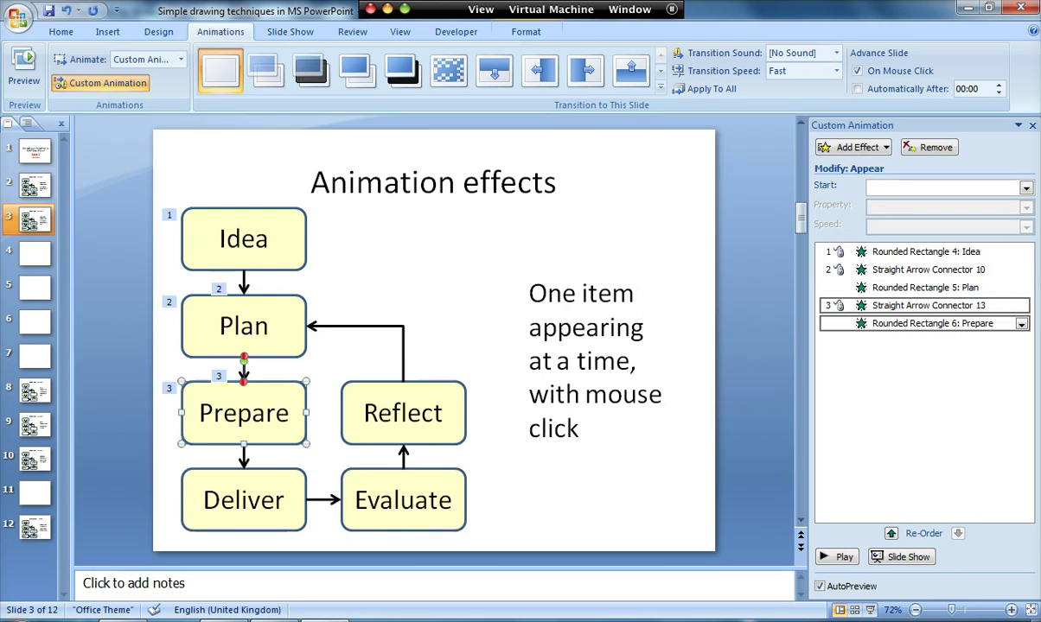
# Step: Give the Prepare–Deliver arrow and Deliver box an Appear entrance
pyautogui.click(243, 457)
pyautogui.keyDown('shift'); pyautogui.click(250, 477); pyautogui.keyUp('shift')
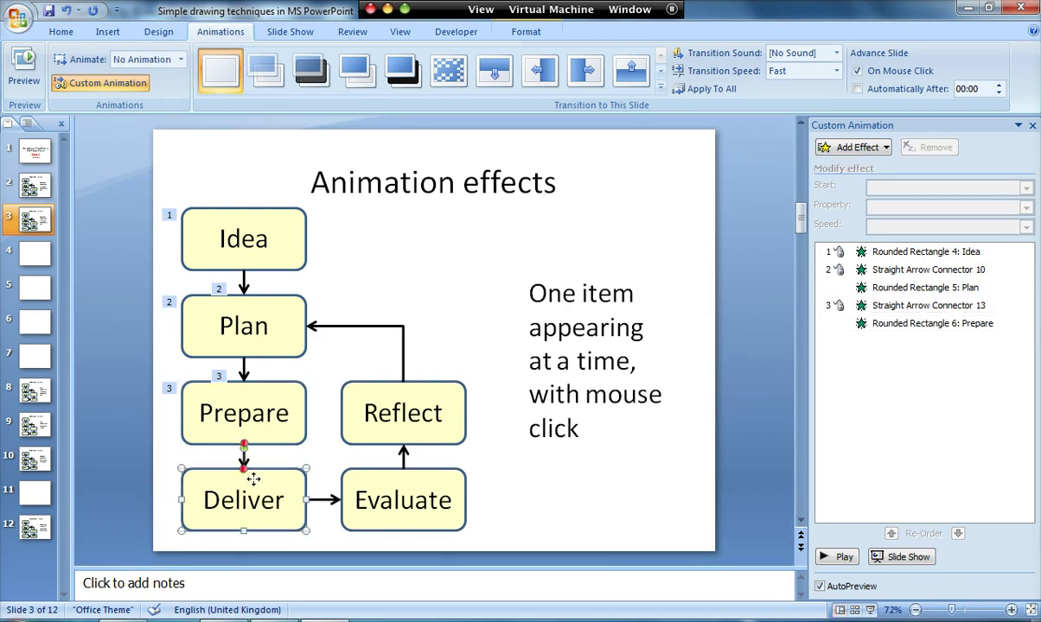
pyautogui.click(856, 148)
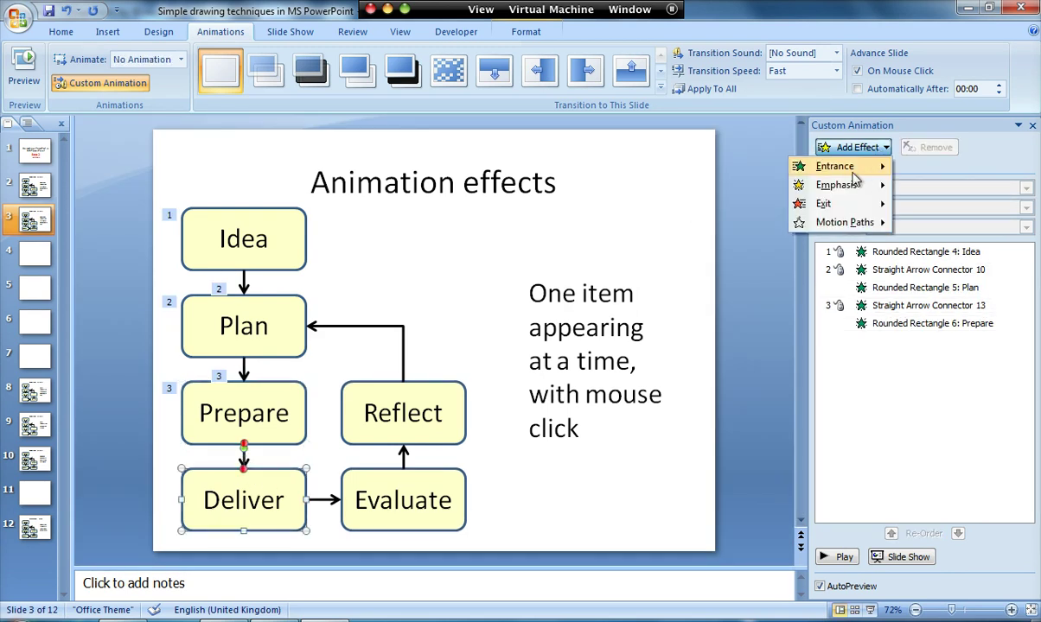
pyautogui.moveTo(864, 168)
pyautogui.click(934, 170)
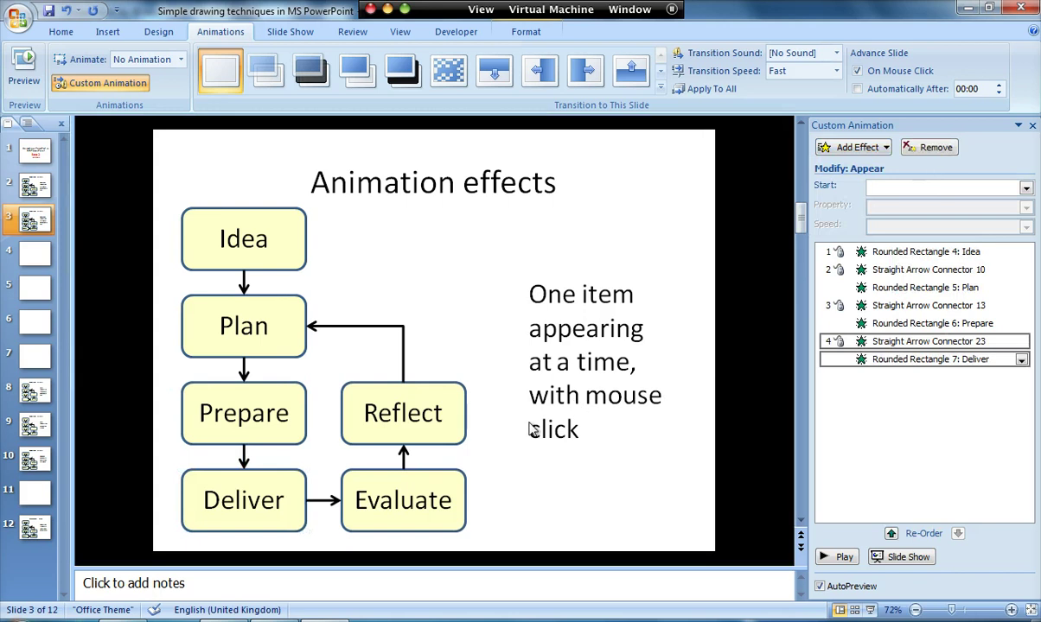
# Step: Give the Deliver–Evaluate arrow and Evaluate box an Appear entrance
pyautogui.click(313, 471)
pyautogui.click(329, 500)
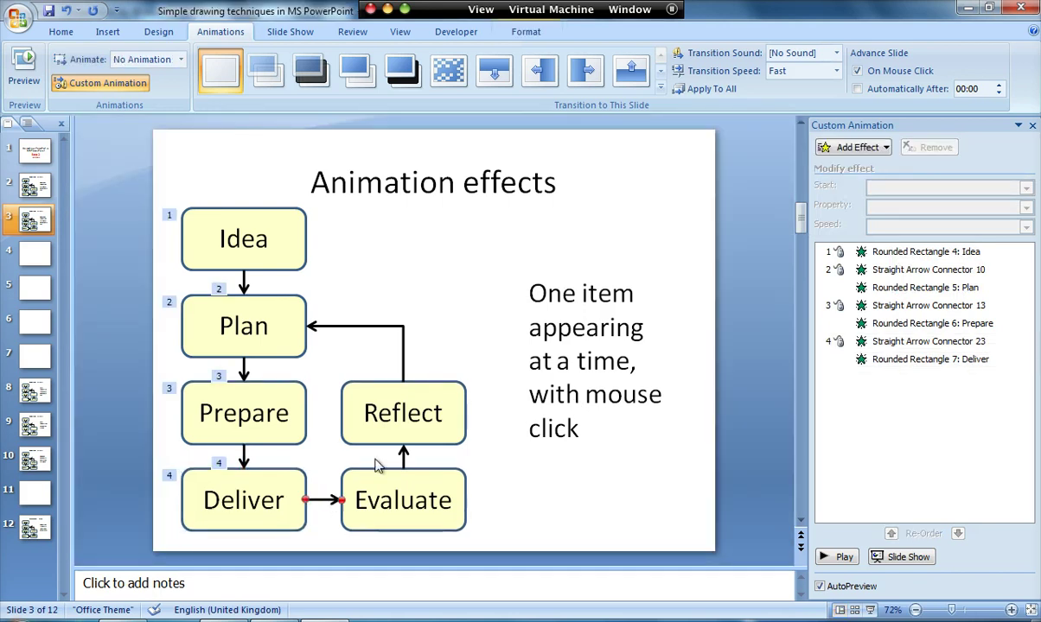
pyautogui.keyDown('shift'); pyautogui.click(350, 471); pyautogui.keyUp('shift')
pyautogui.click(847, 148)
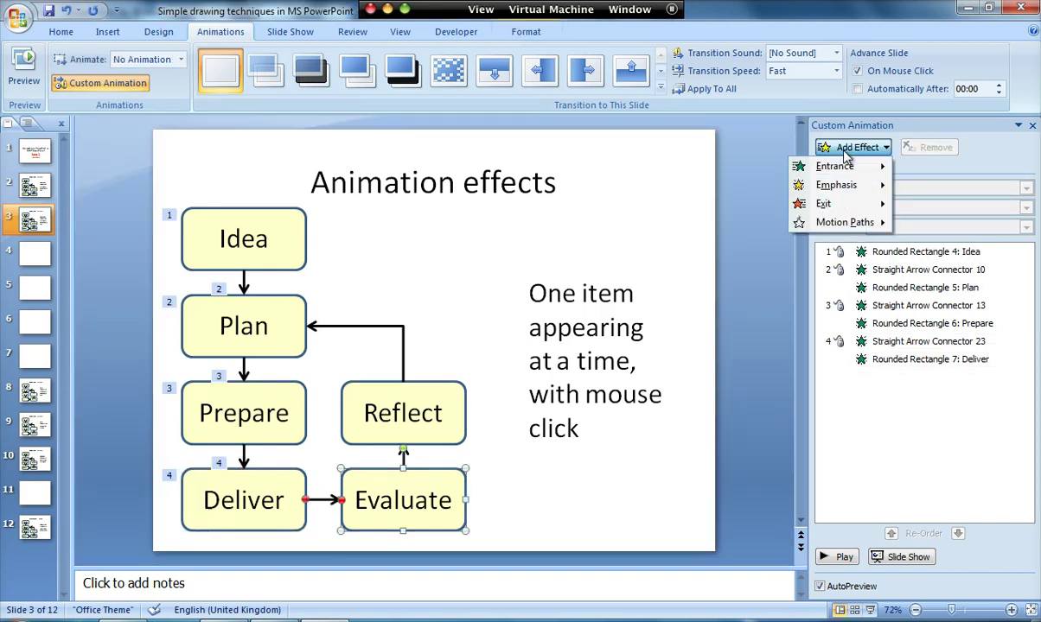
pyautogui.moveTo(851, 169)
pyautogui.click(936, 170)
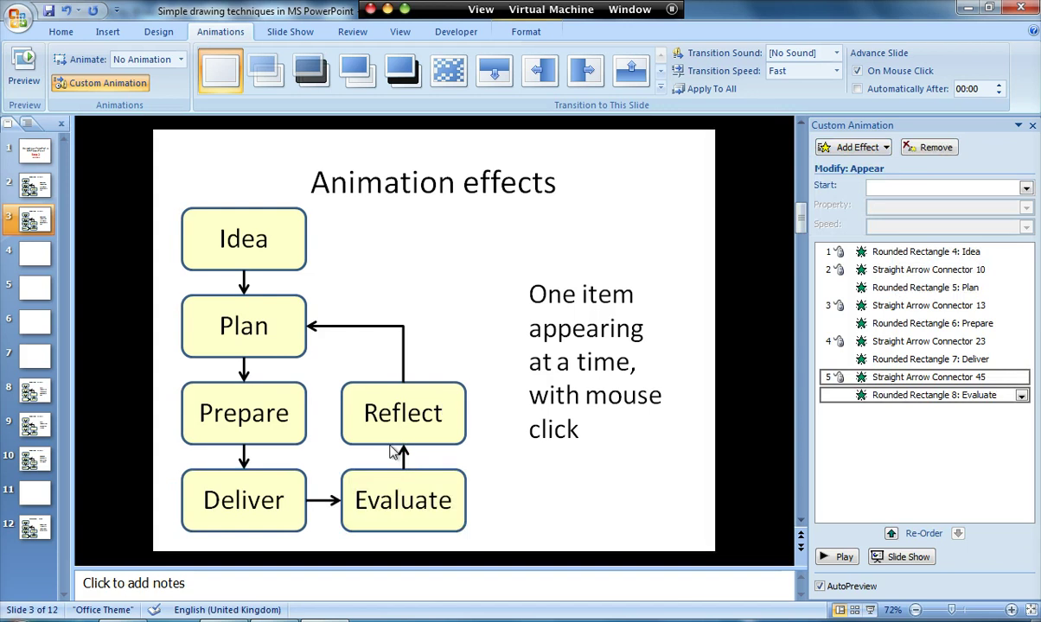
# Step: Give the Reflect box an Appear entrance as its own click step
pyautogui.keyDown('shift'); pyautogui.click(431, 391); pyautogui.keyUp('shift')
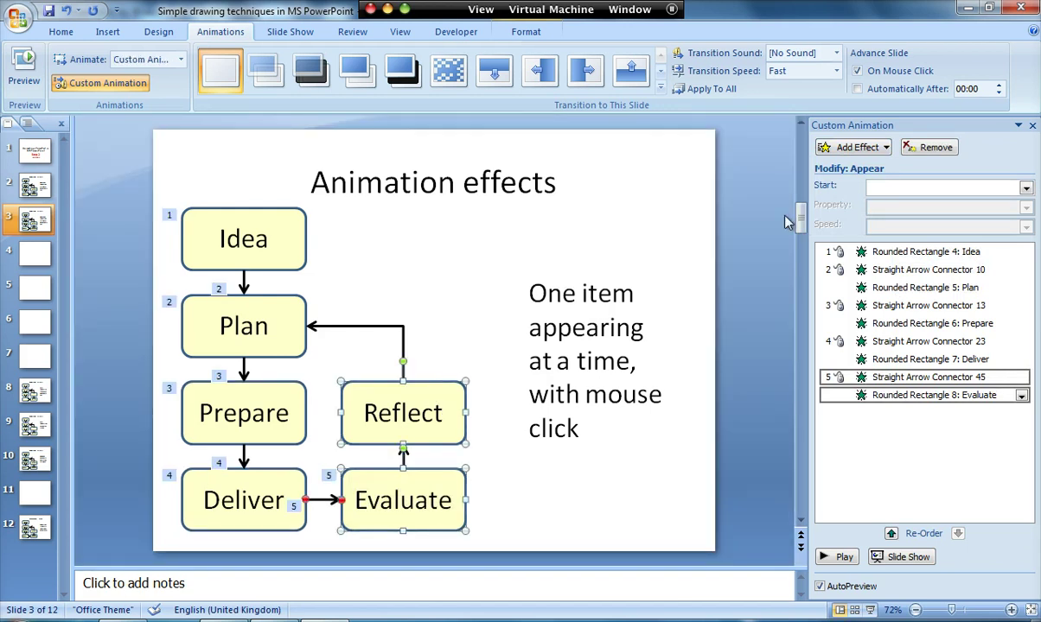
pyautogui.click(854, 147)
pyautogui.moveTo(868, 167)
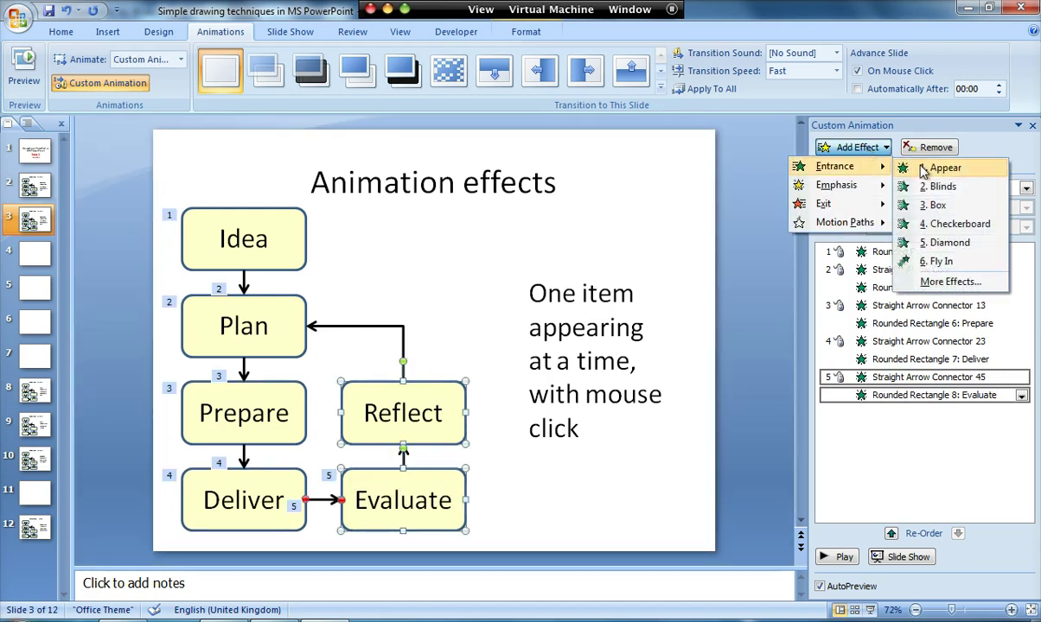
pyautogui.click(932, 167)
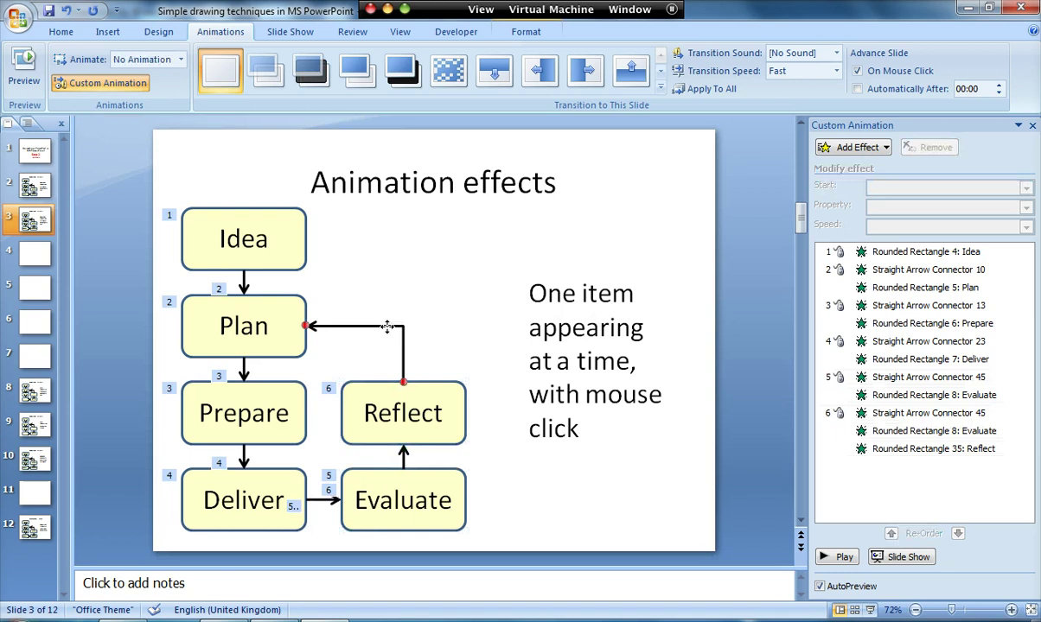
# Step: Give the Reflect-to-Plan elbow arrow an Appear entrance as click step 7
pyautogui.click(831, 146)
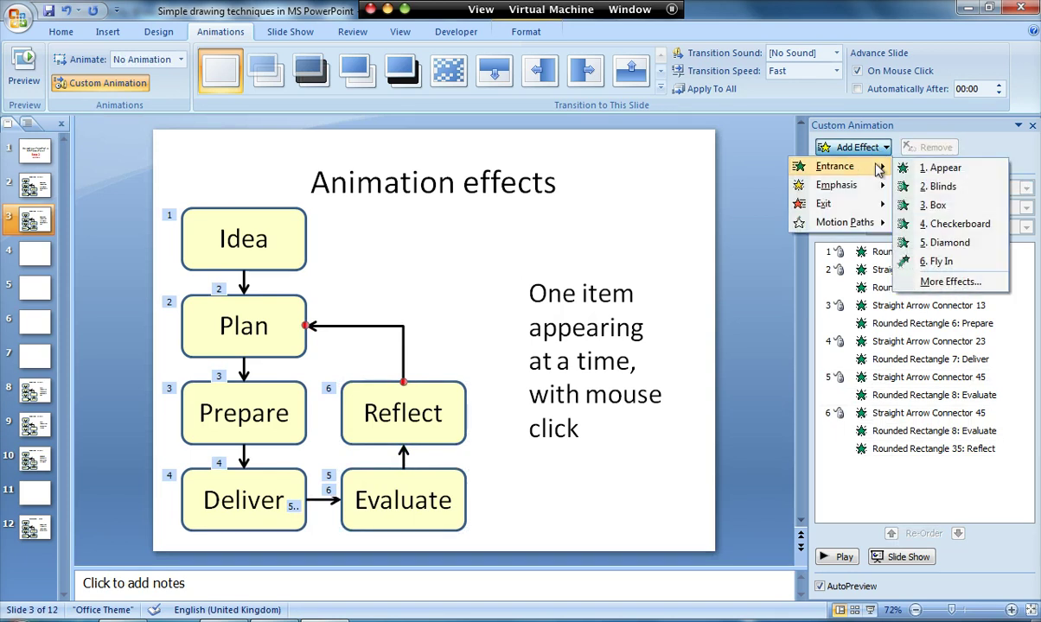
pyautogui.click(882, 167)
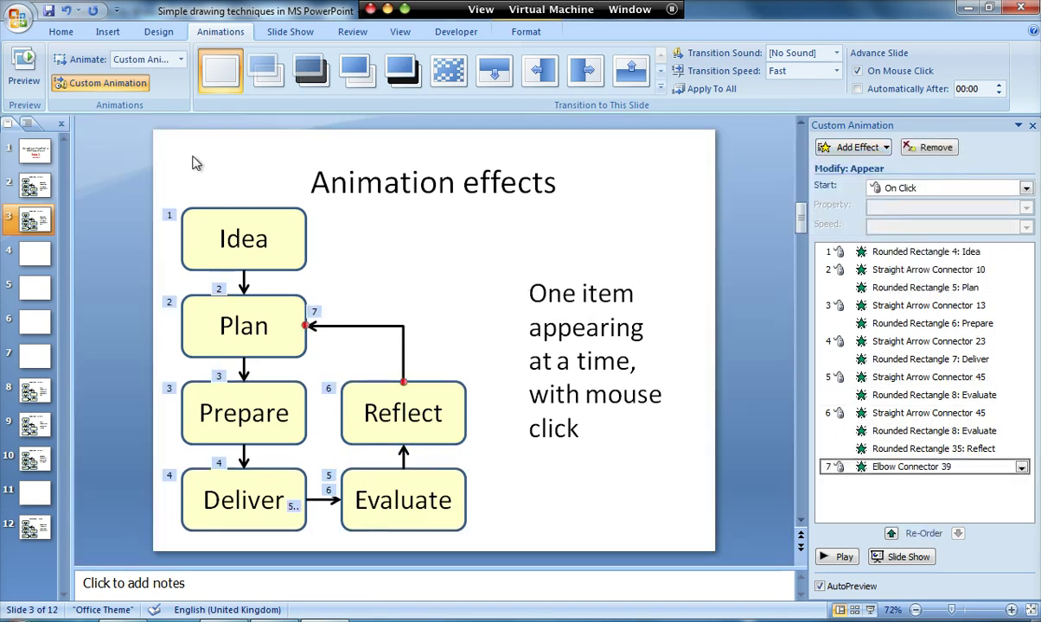
pyautogui.click(282, 32)
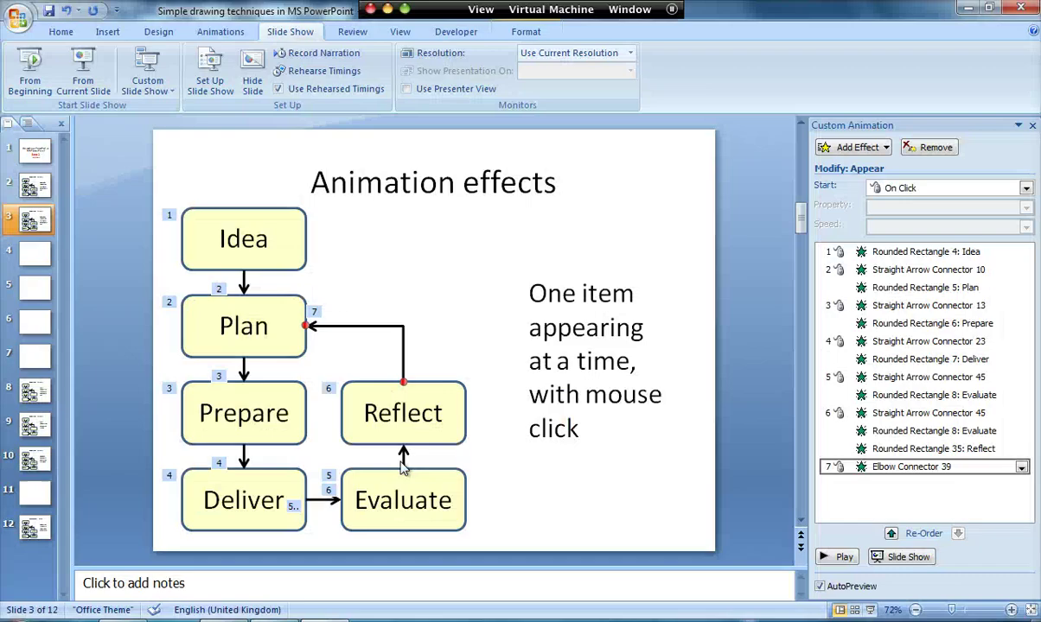
# Step: Give the Evaluate-to-Reflect arrow an Appear entrance and move its entry just before Reflect
pyautogui.click(403, 456)
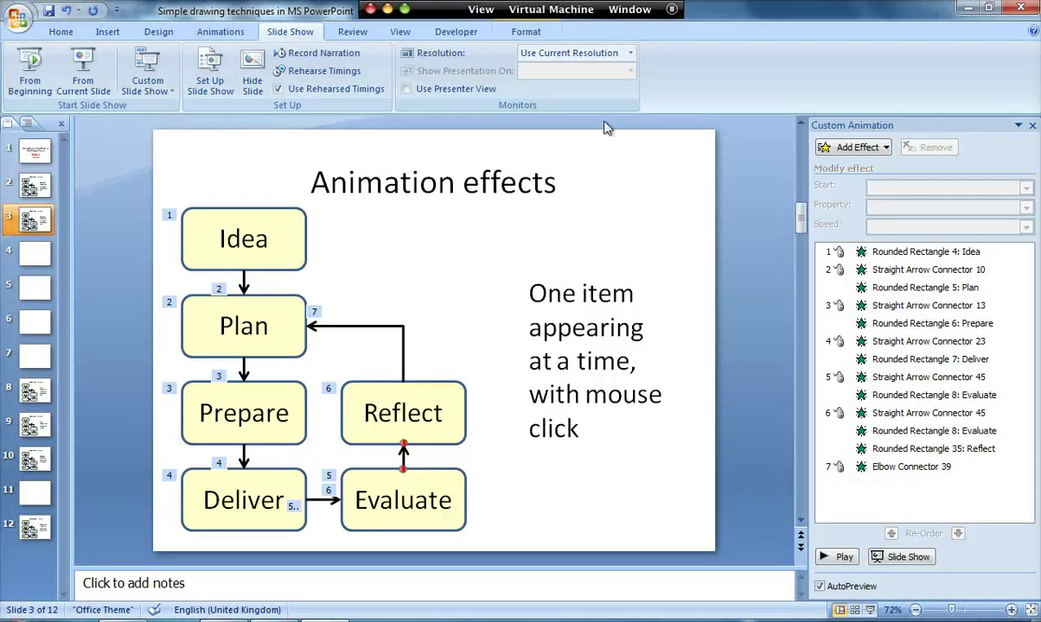
pyautogui.click(834, 147)
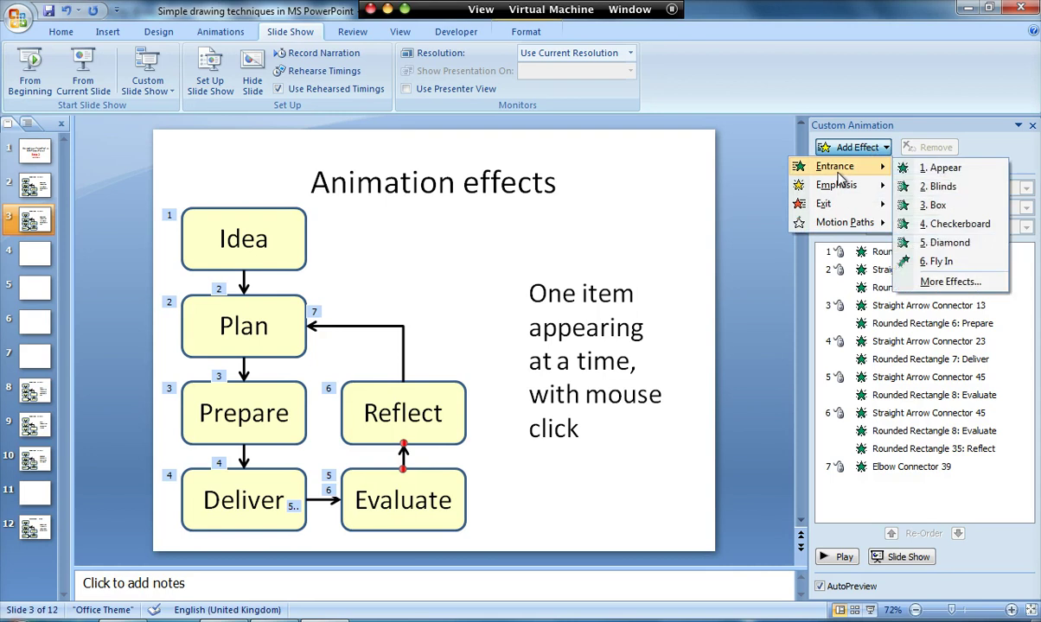
pyautogui.click(876, 166)
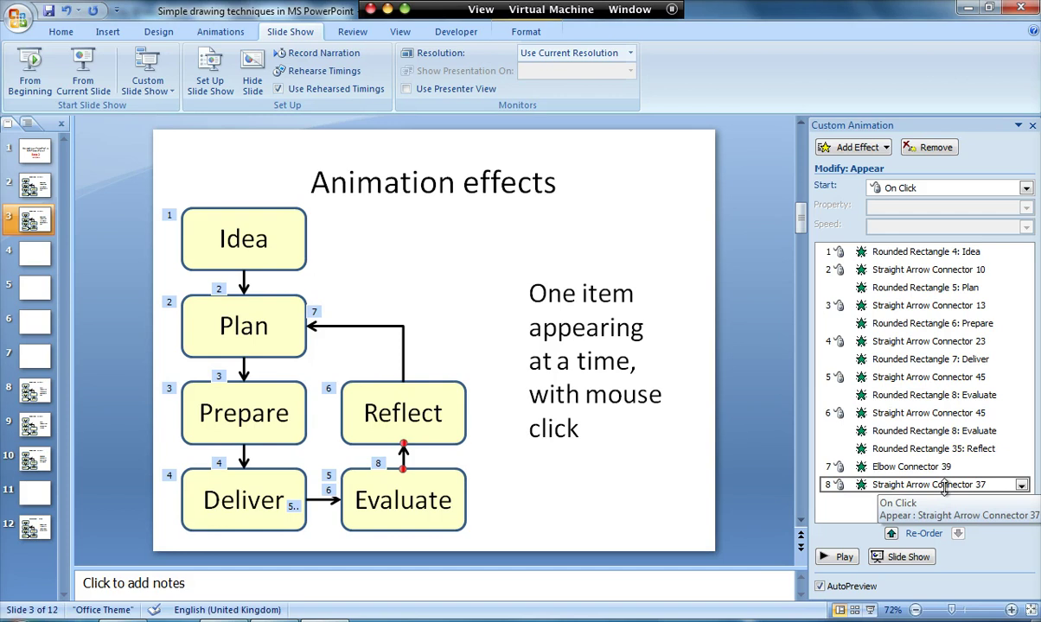
pyautogui.moveTo(945, 488); pyautogui.dragTo(947, 453)
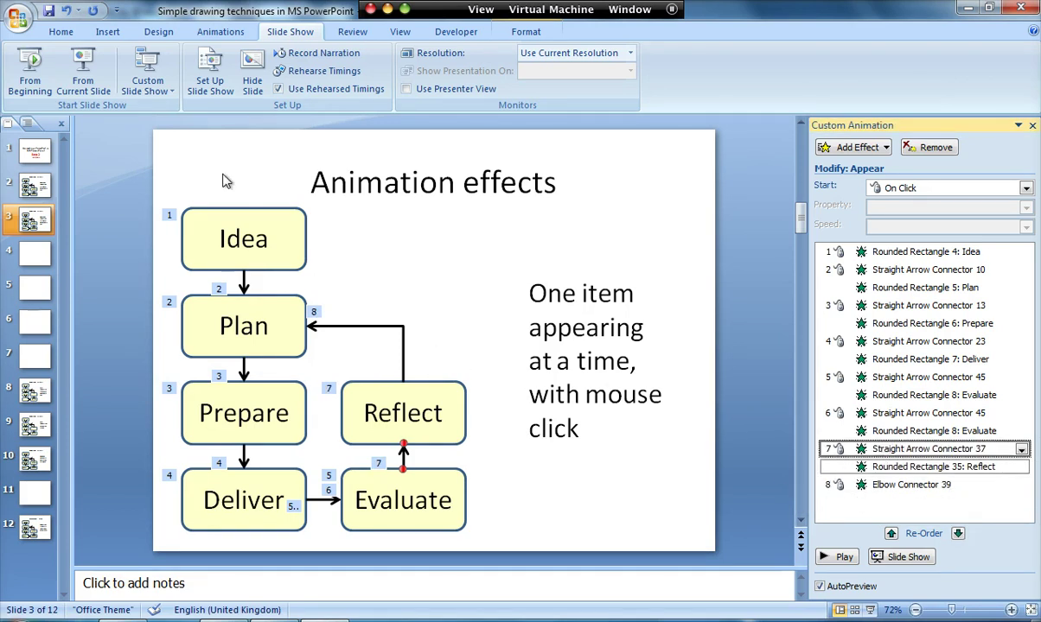
pyautogui.click(83, 73)
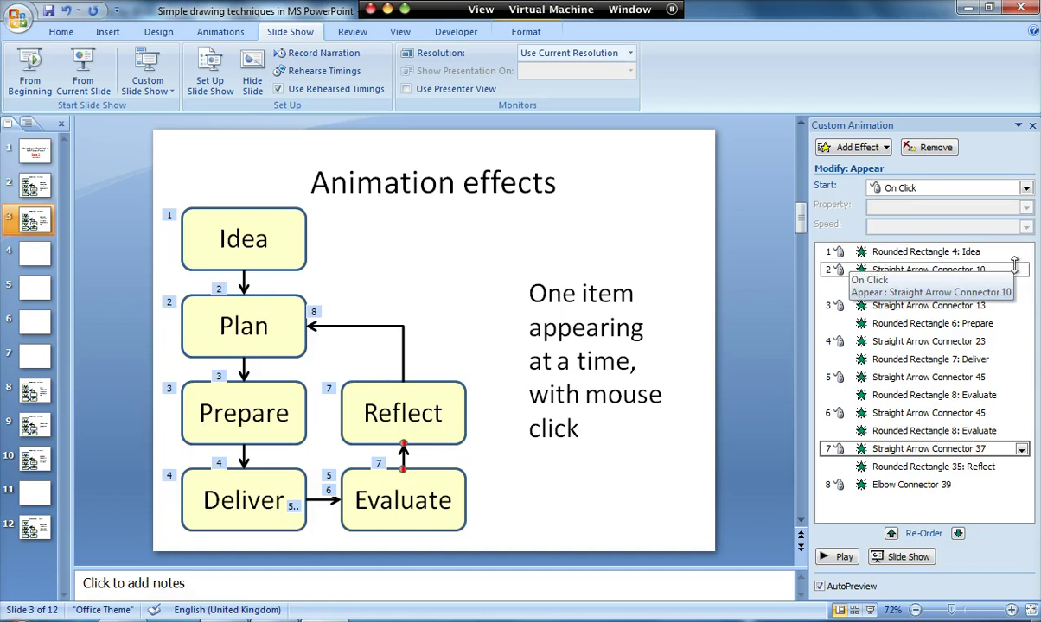
# Step: Select the 'Rounded Rectangle 5: Plan' animation entry and show its start-timing options
pyautogui.click(1024, 288)
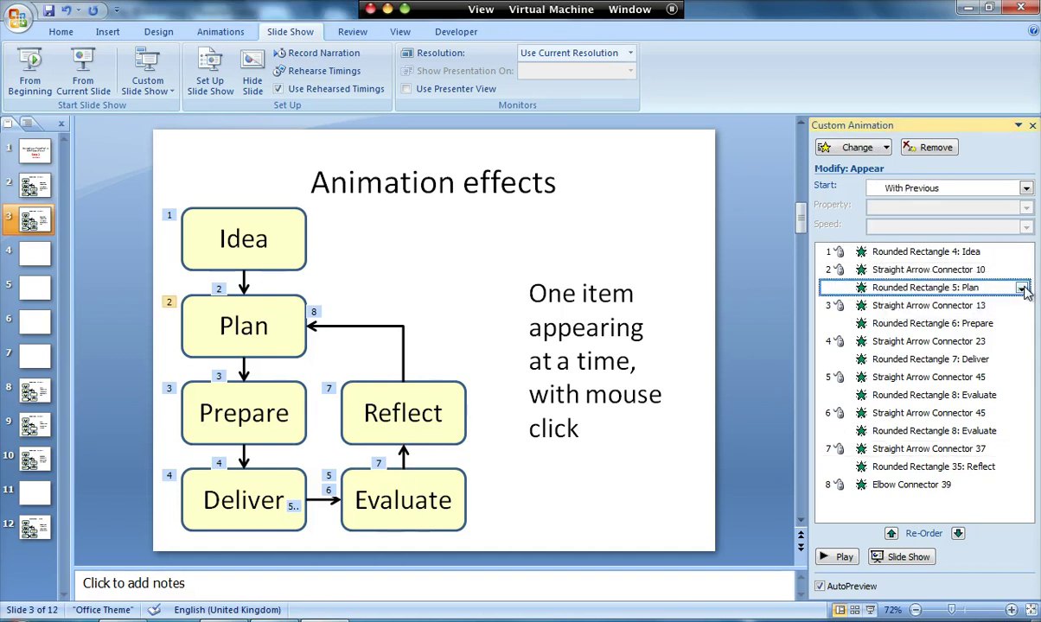
pyautogui.click(1023, 289)
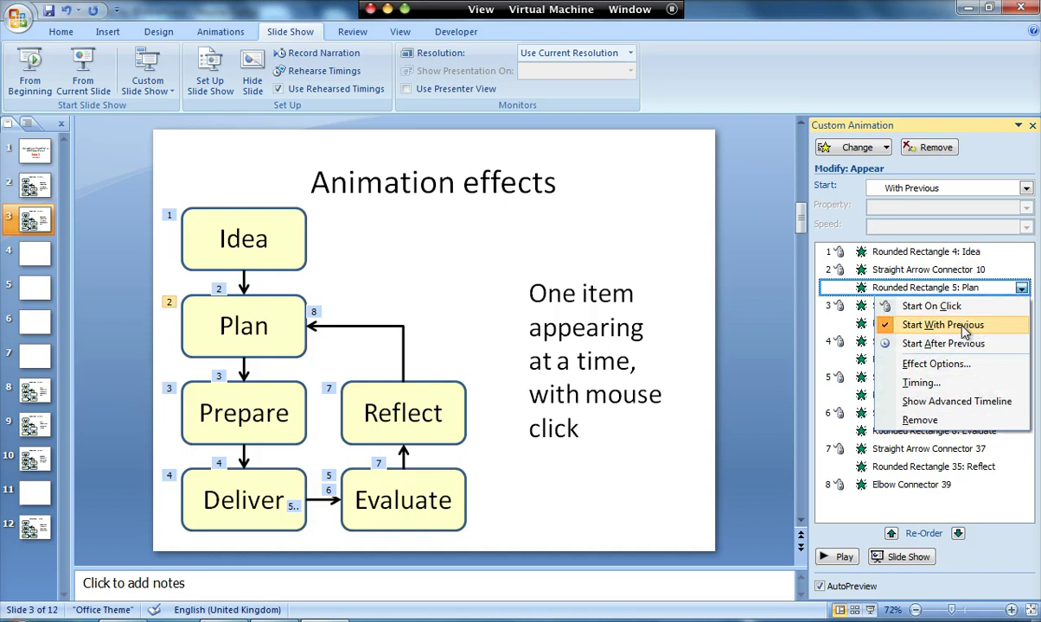